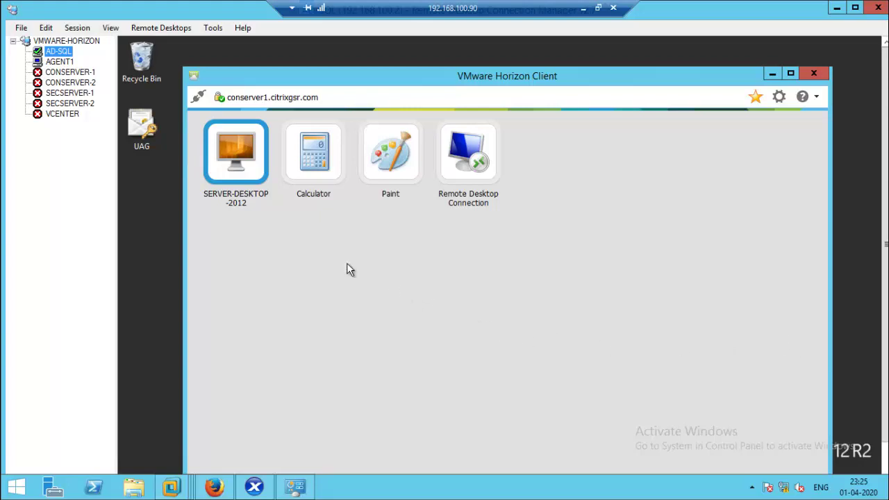
- View SERVER-DESKTOP-2012's context menu, which has no protocol choice, then switch to the admin console
right_click(247, 173)
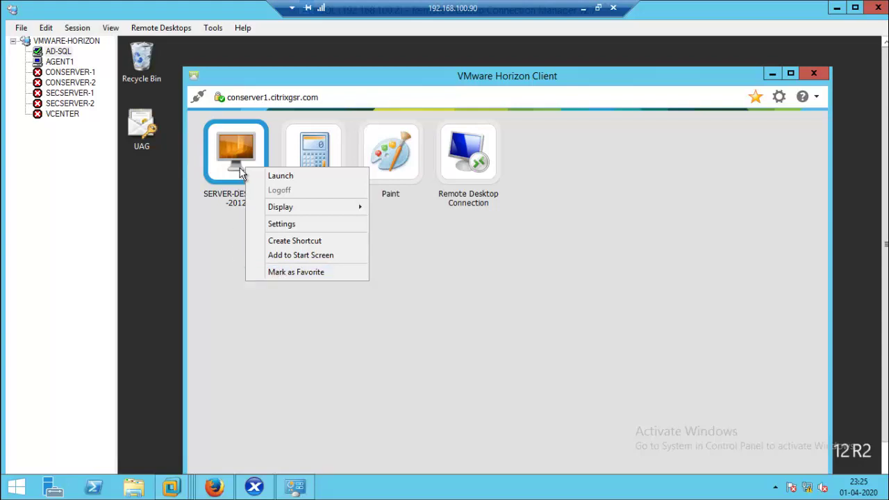
left_click(214, 485)
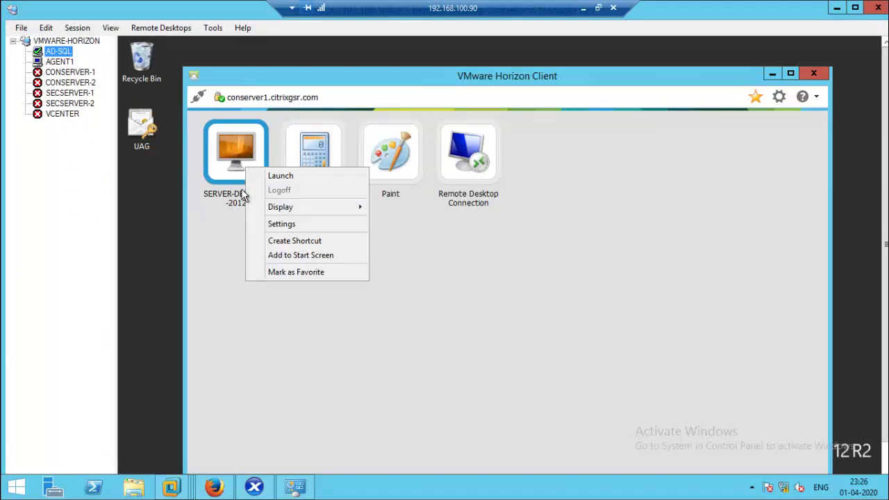
- Edit the SERVER2012 farm so 'Allow users to choose protocol' is Yes, and save it
left_click(214, 486)
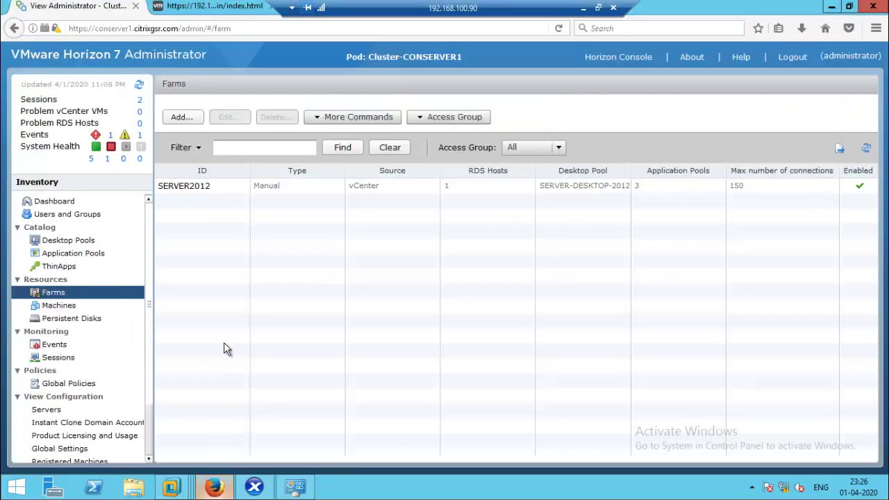
left_click(189, 195)
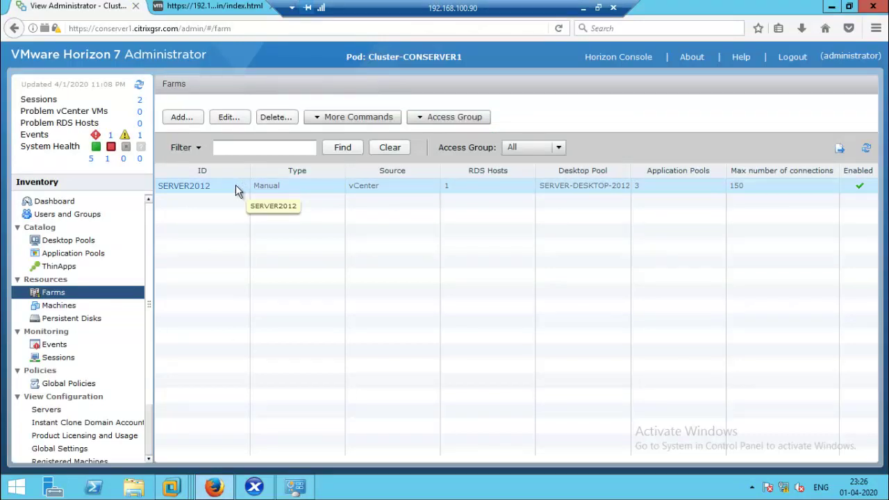
left_click(227, 117)
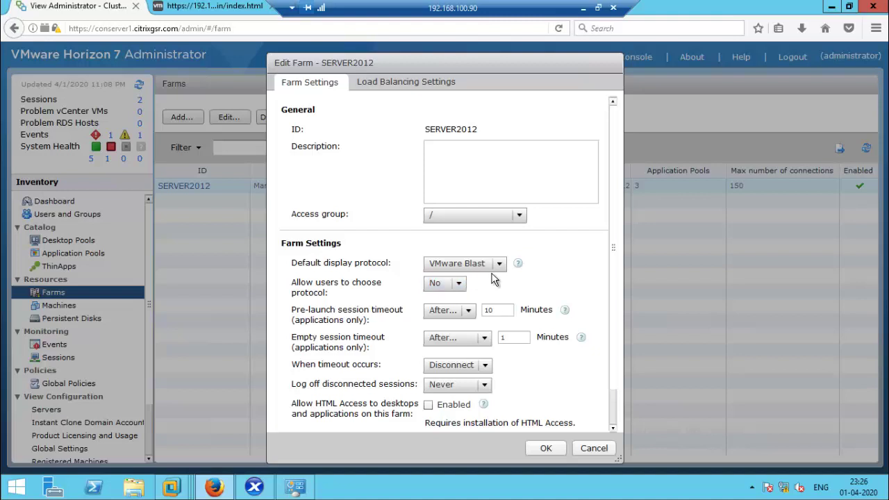
left_click(459, 285)
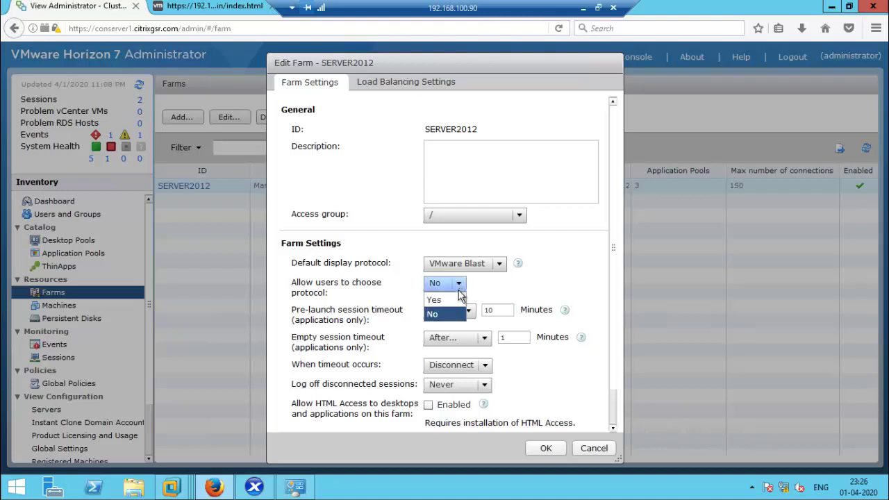
left_click(448, 301)
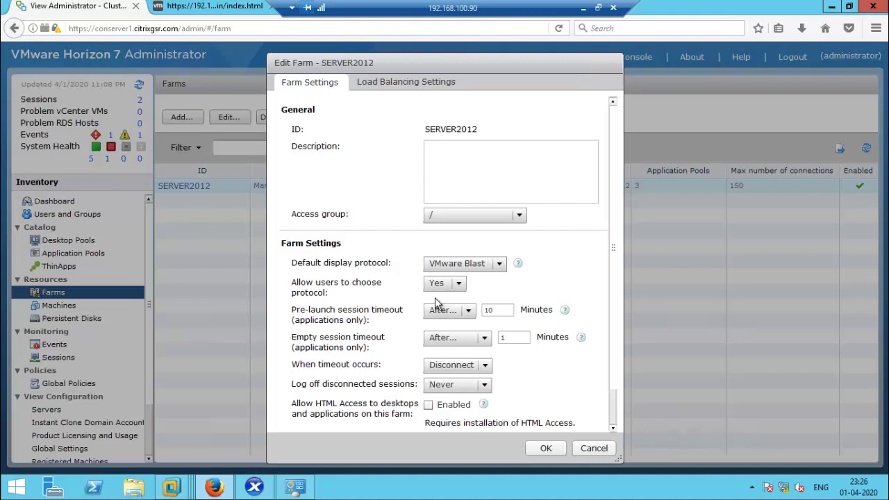
left_click(546, 448)
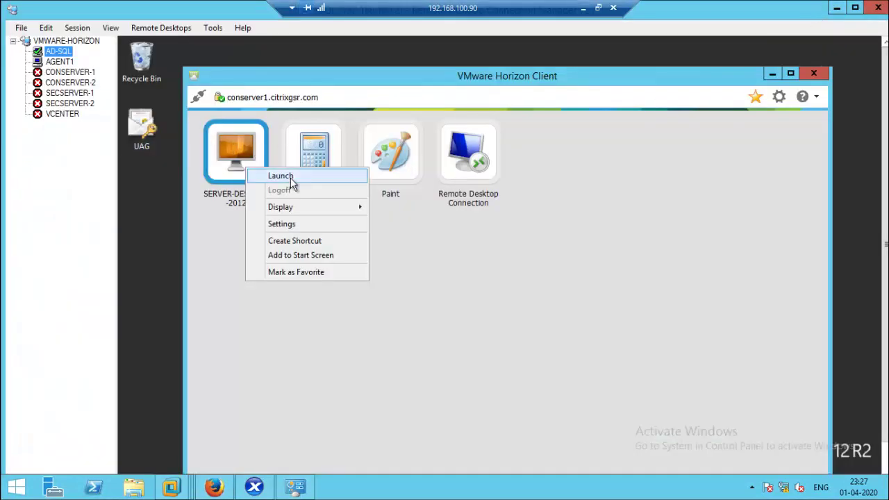
- Dismiss the desktop options and log off the conserver1 server
left_click(601, 193)
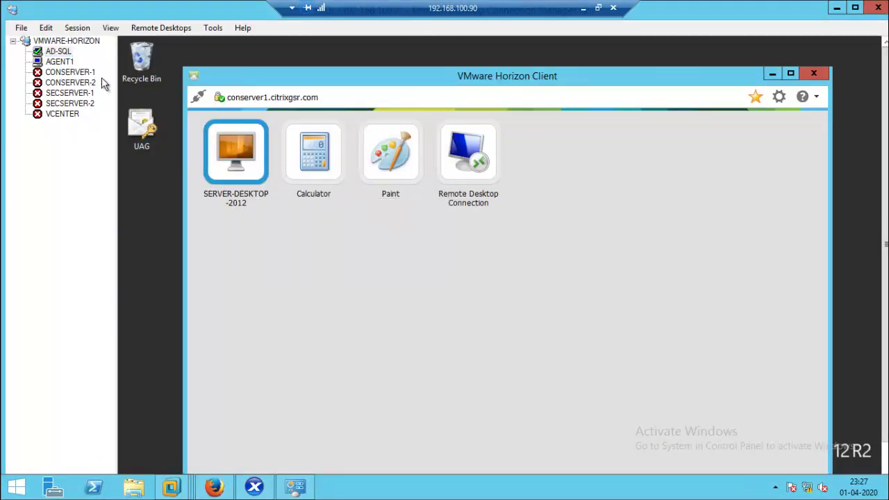
left_click(198, 96)
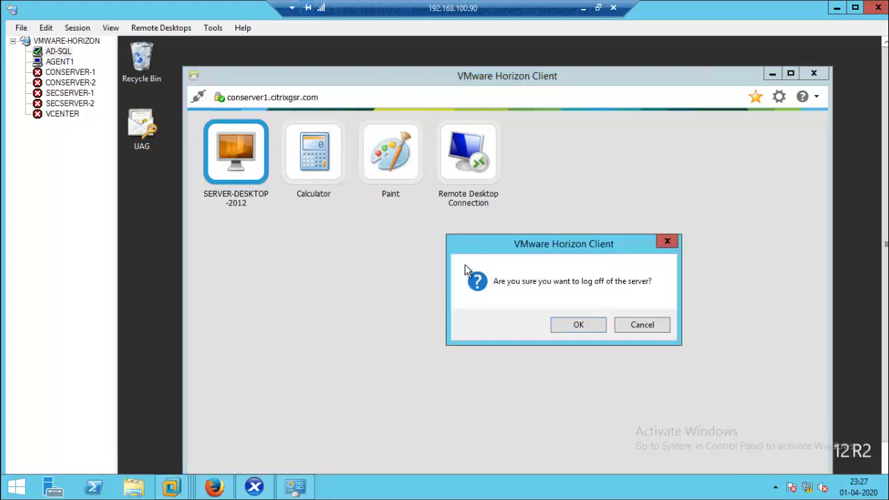
left_click(578, 325)
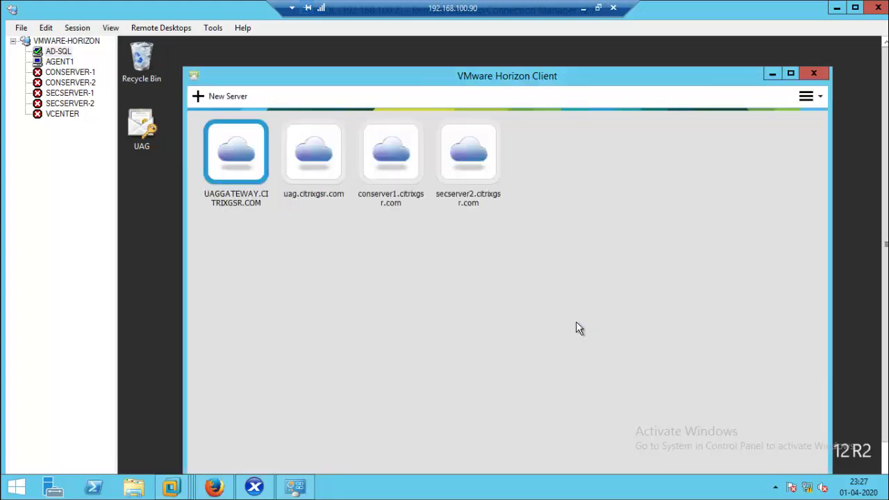
- Reconnect to conserver1 and sign in with the account password
left_click(396, 179)
right_click(396, 180)
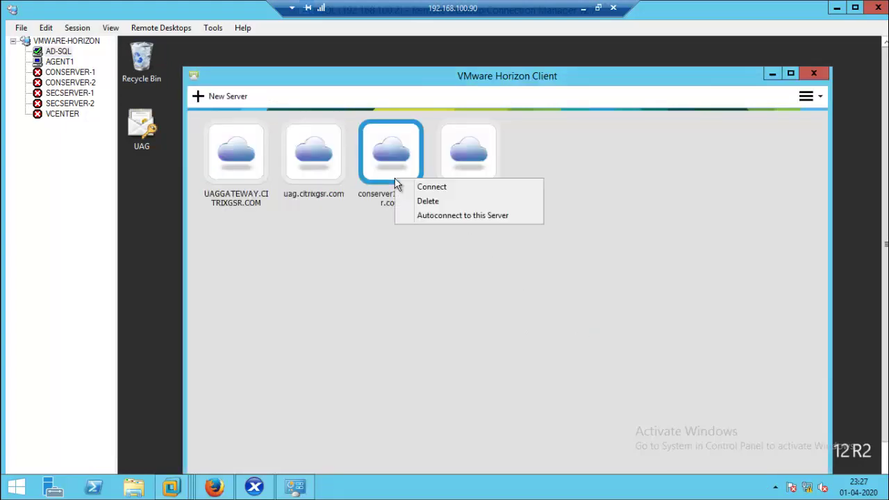
left_click(417, 186)
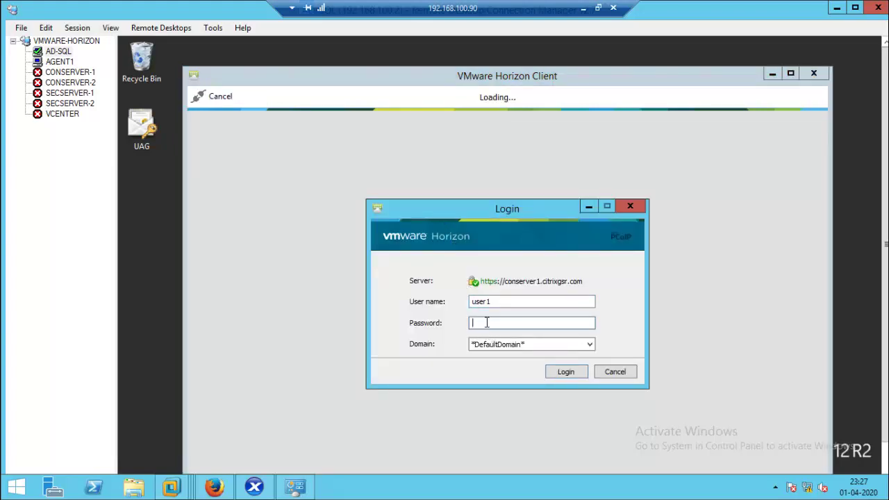
type("•••••••••")
left_click(562, 370)
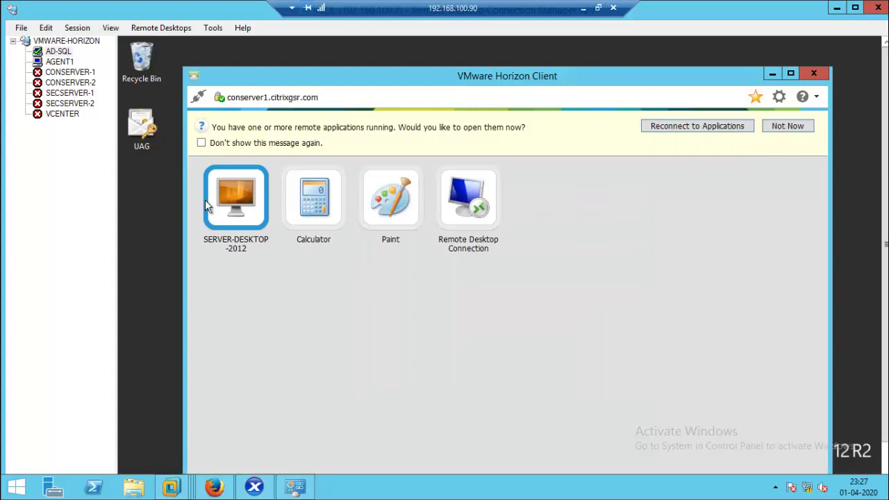
- Set SERVER-DESKTOP-2012's display protocol to Microsoft RDP and launch the desktop
right_click(239, 198)
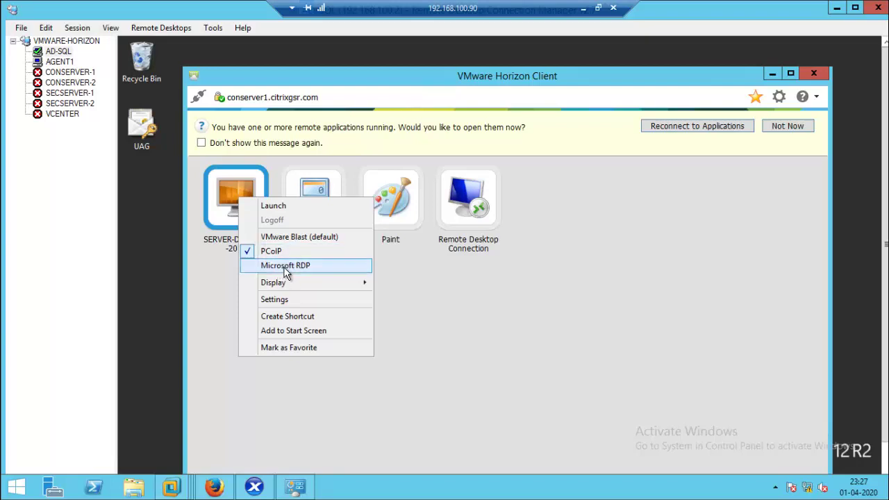
left_click(287, 267)
double_click(237, 202)
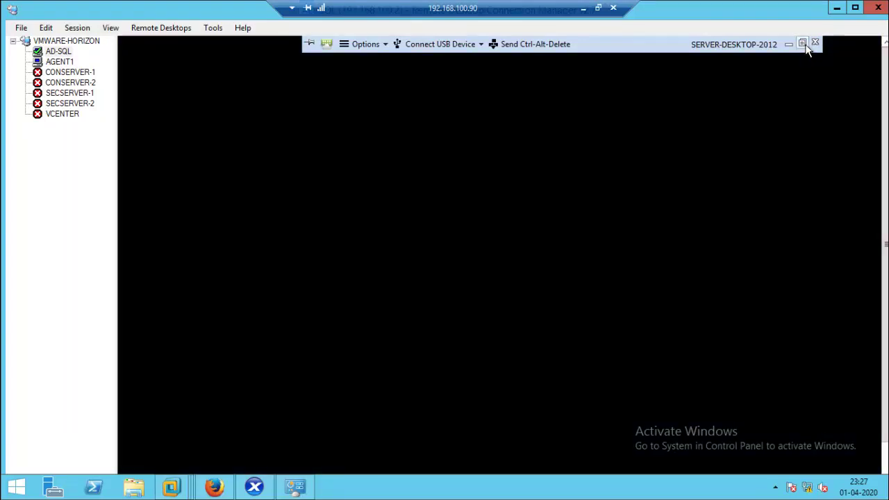
- Window the RDP session, then disconnect and log off SERVER-DESKTOP-2012
left_click(802, 44)
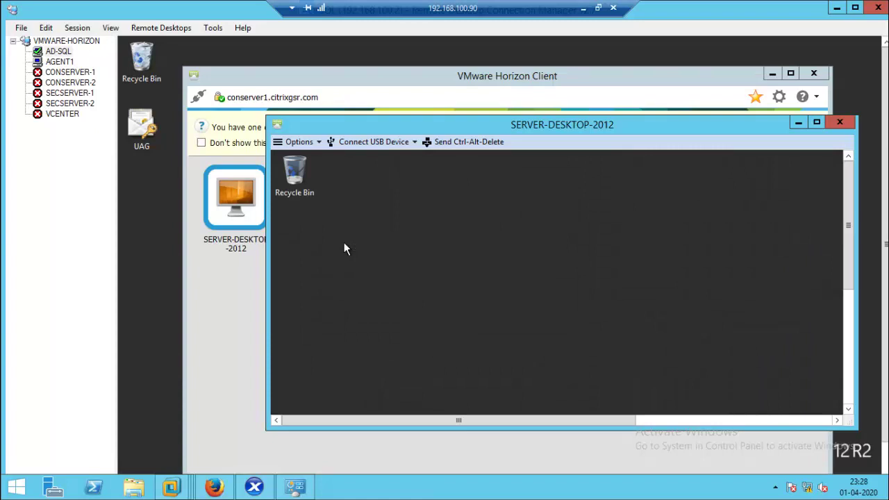
left_click(284, 144)
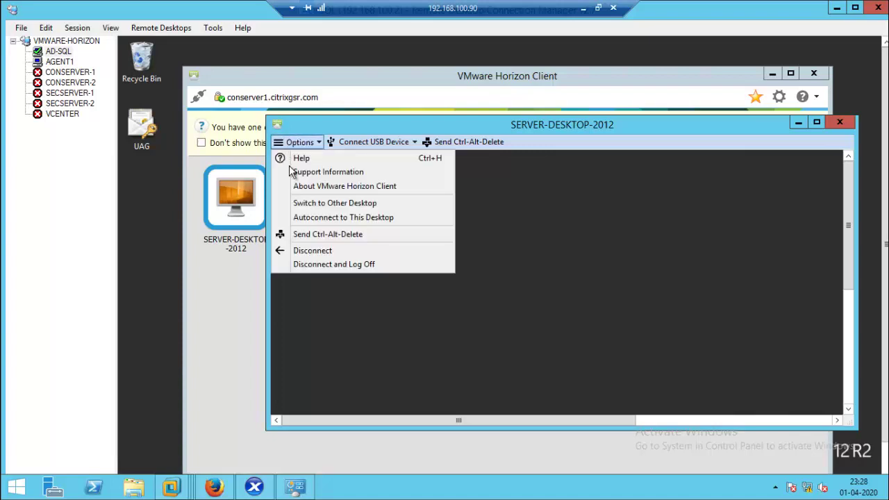
left_click(314, 265)
left_click(601, 327)
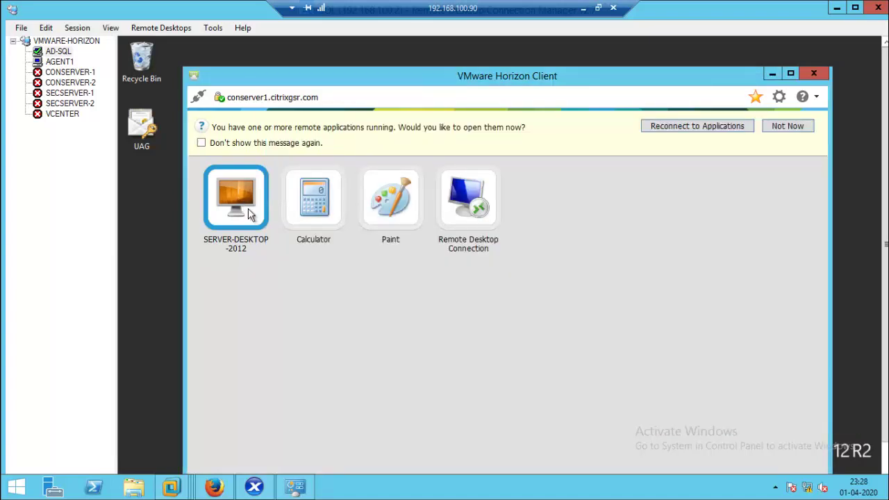
- Switch SERVER-DESKTOP-2012 to PCoIP and launch it from its context menu
right_click(236, 198)
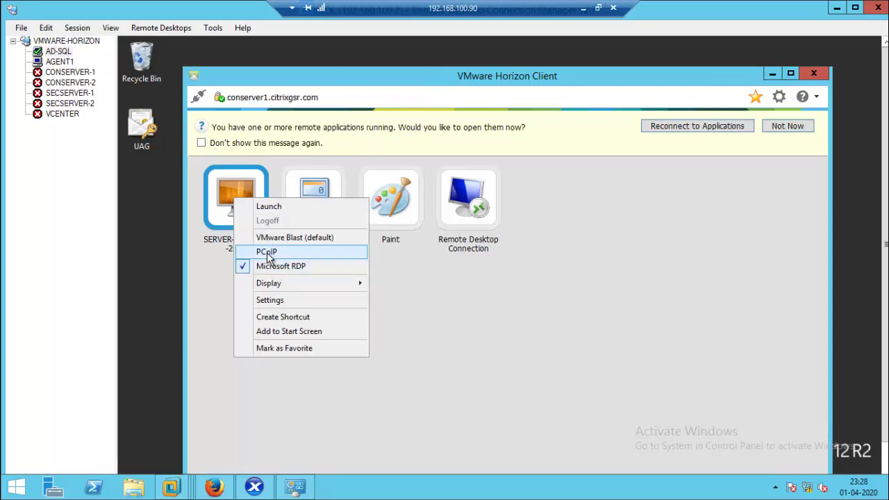
left_click(266, 252)
right_click(257, 210)
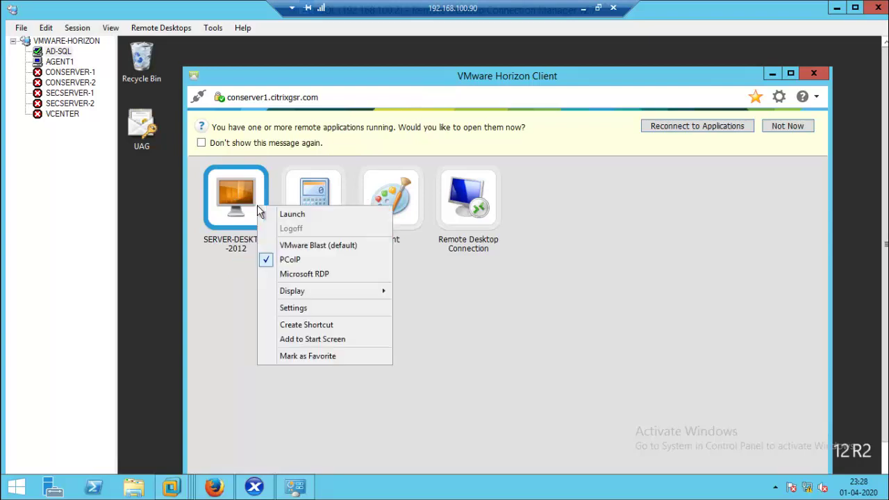
left_click(295, 216)
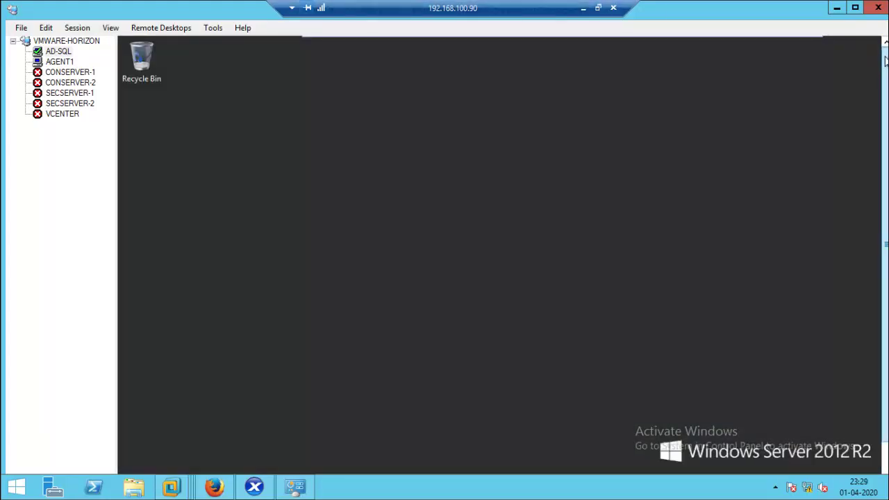
- Check the server's running sessions via Session > List sessions, then close the list
left_click(77, 28)
left_click(116, 156)
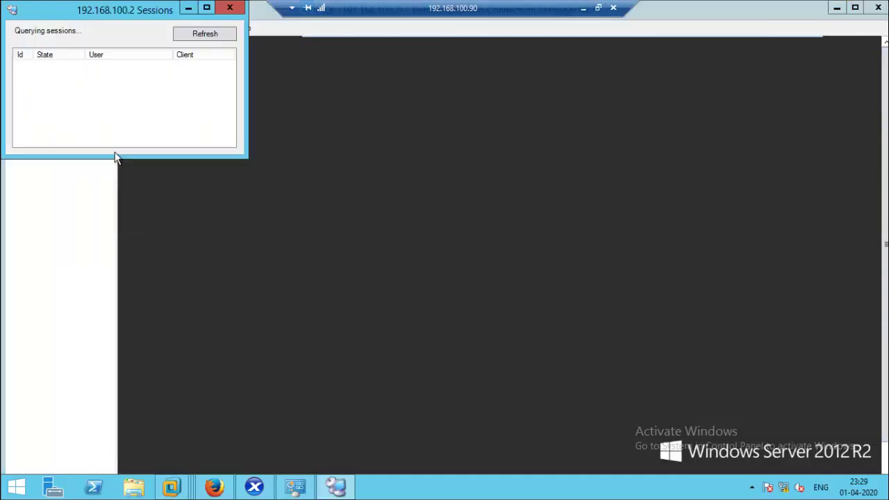
left_click(230, 7)
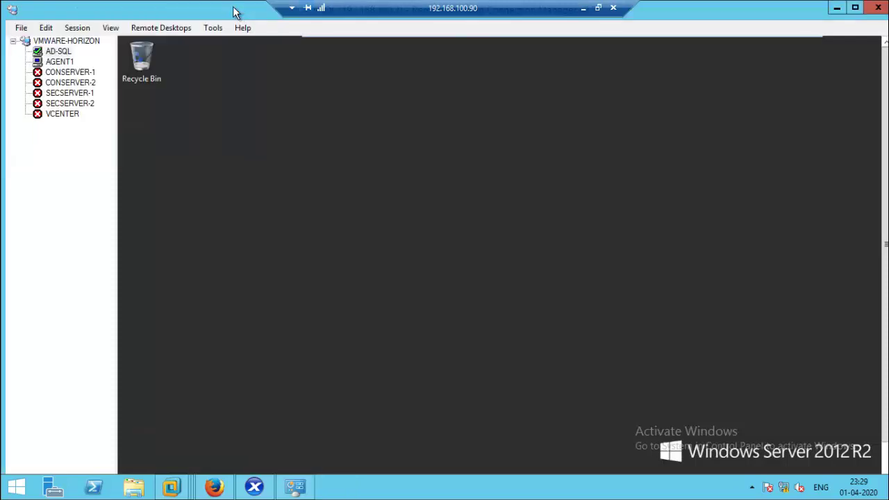
left_click(87, 27)
key("Escape")
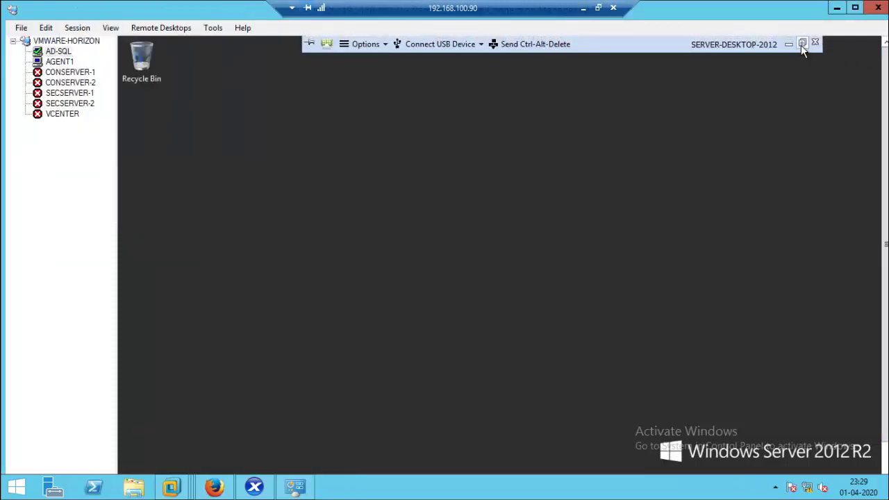
- Restore the PCoIP session to a window, then disconnect and log off
left_click(802, 44)
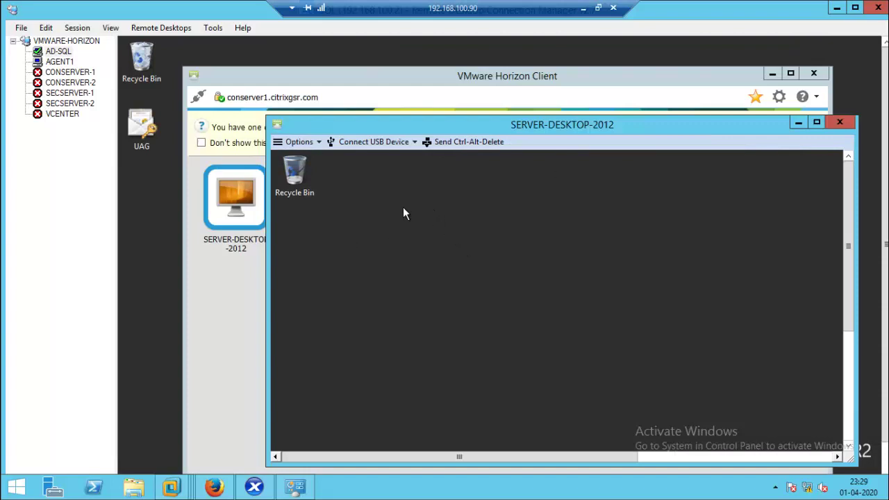
left_click(295, 141)
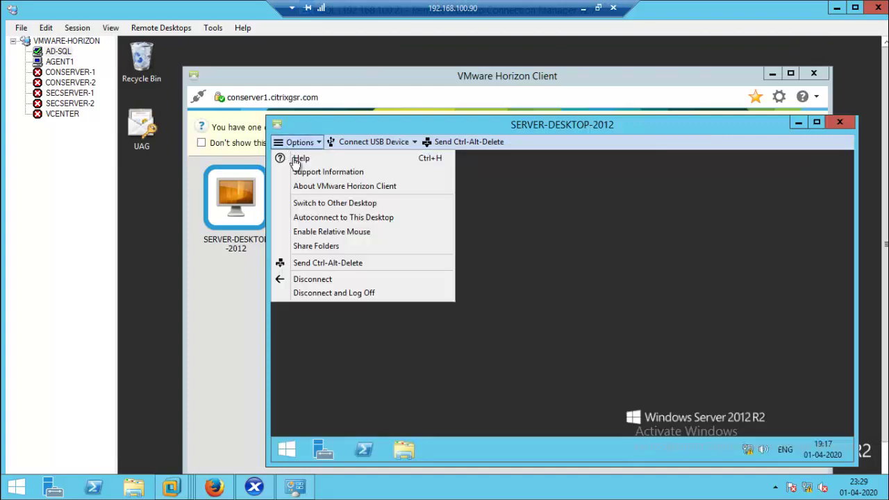
left_click(522, 329)
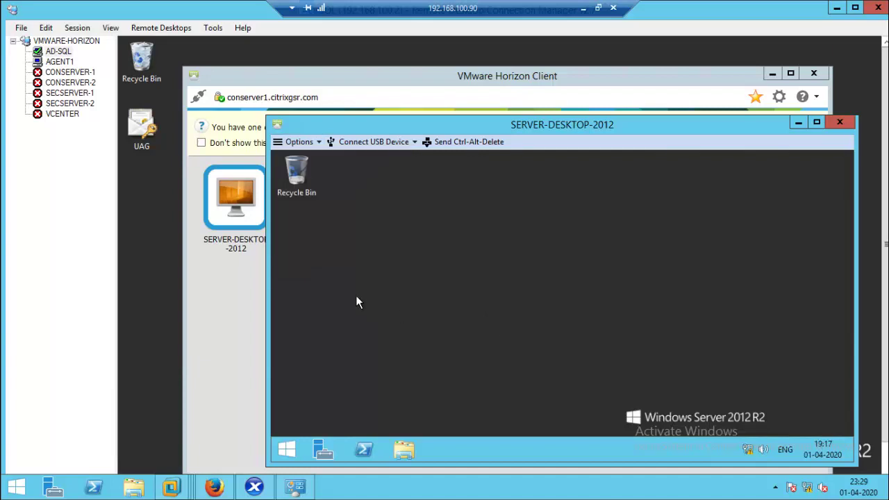
left_click(296, 142)
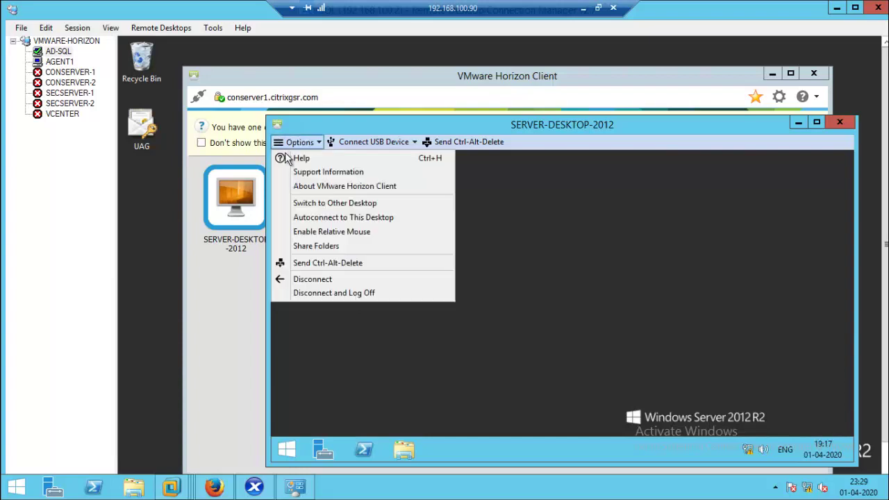
left_click(321, 292)
left_click(604, 323)
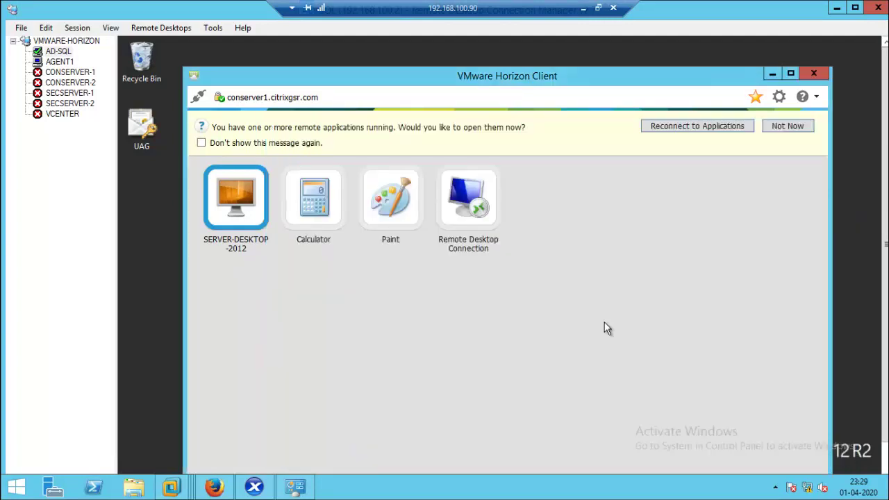
- Switch SERVER-DESKTOP-2012 back to VMware Blast and launch it
right_click(255, 211)
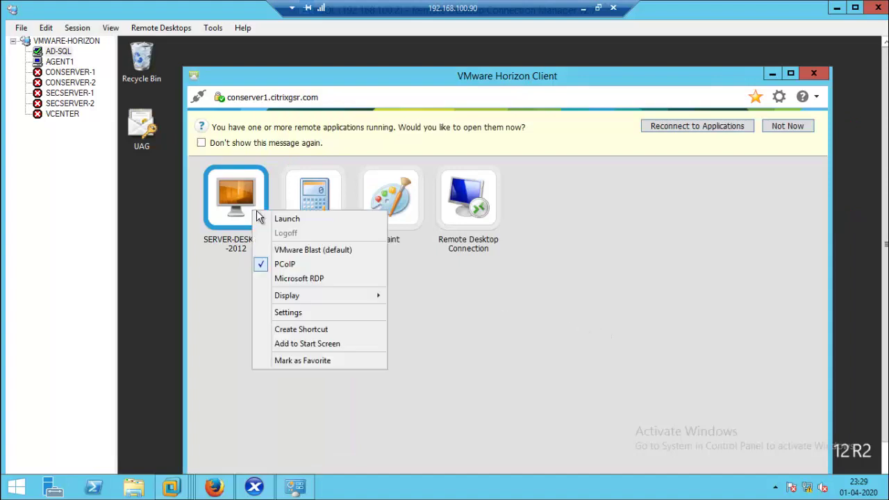
left_click(291, 250)
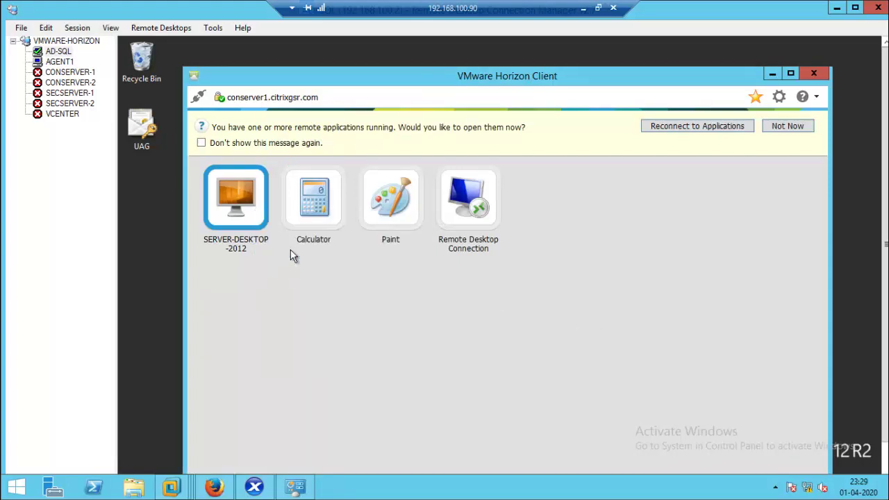
right_click(254, 217)
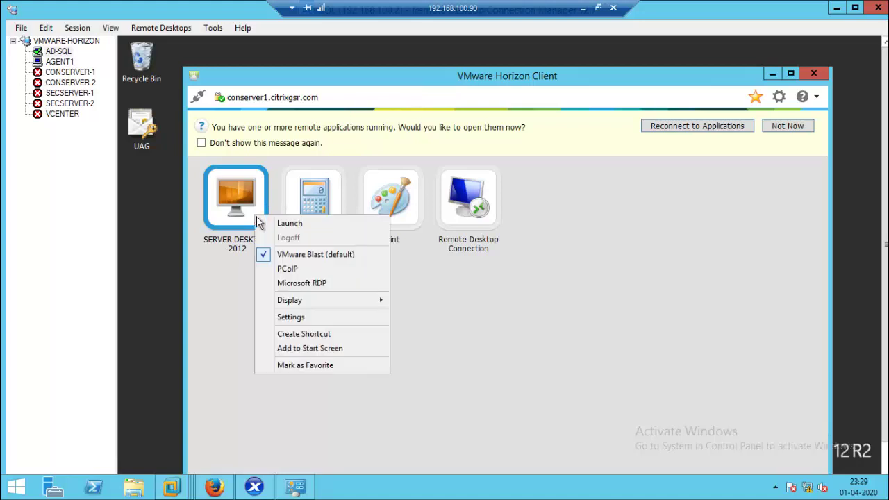
left_click(290, 222)
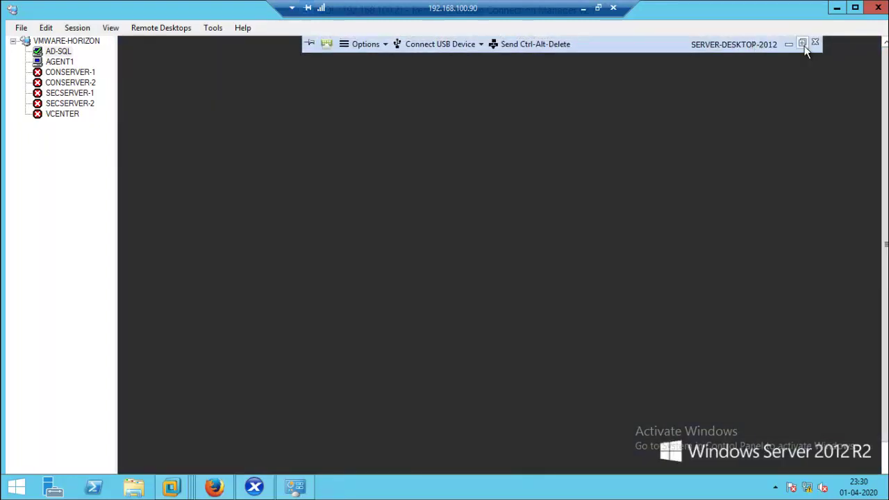
- Window the Blast session and show SERVER-DESKTOP-2012's protocol options in Horizon Client
left_click(802, 43)
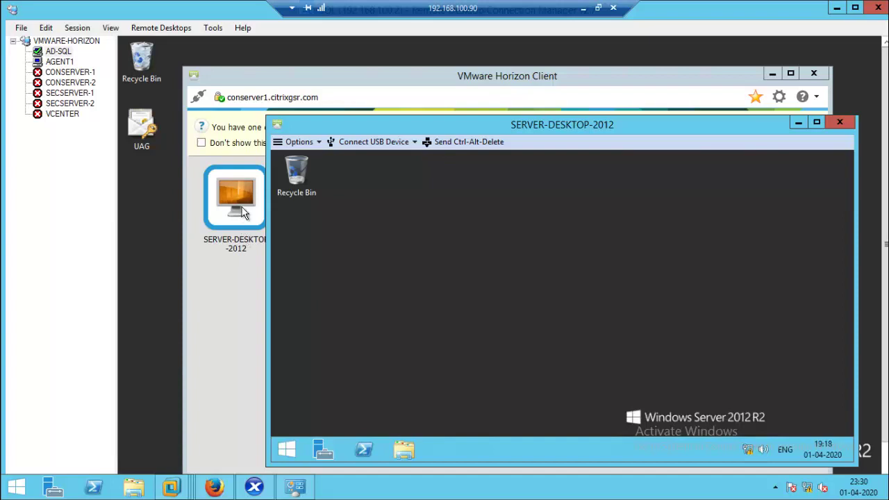
left_click(243, 211)
right_click(243, 212)
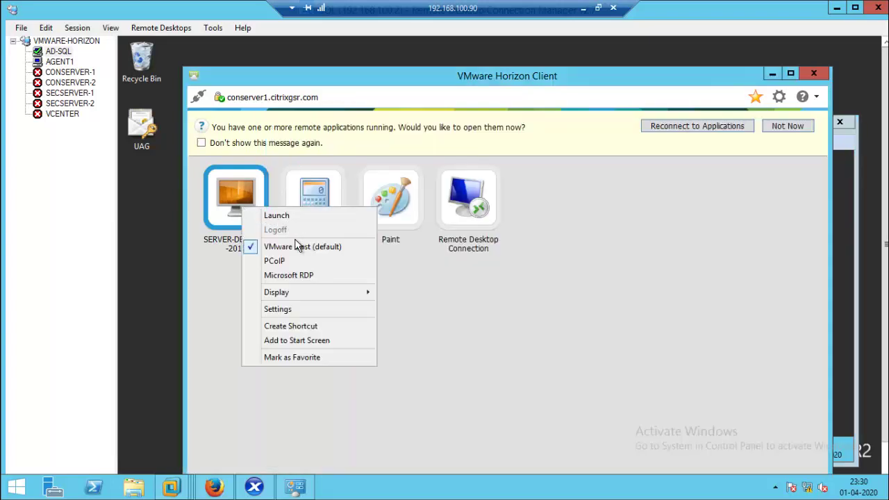